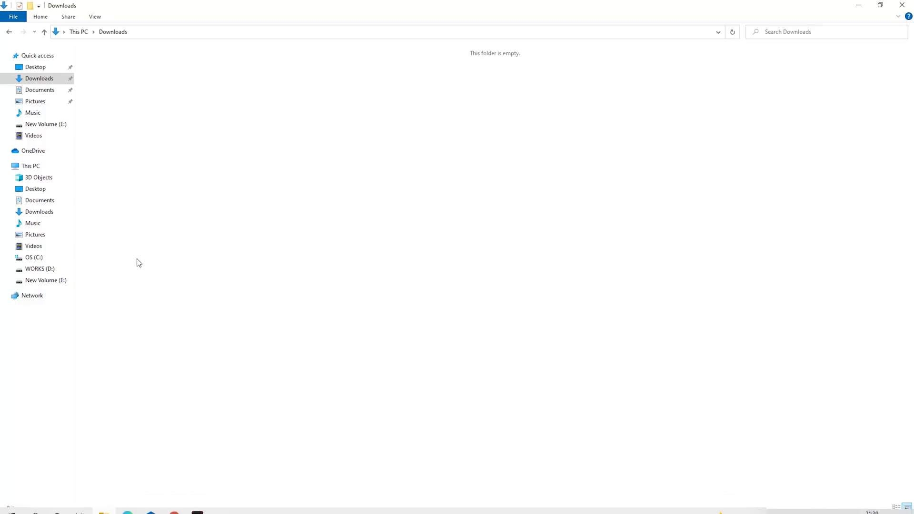
Create a new folder named 'Miner' in the Downloads folder.
{"action": "right_click", "coordinate": [167, 189]}
{"action": "mouse_move", "coordinate": [213, 316]}
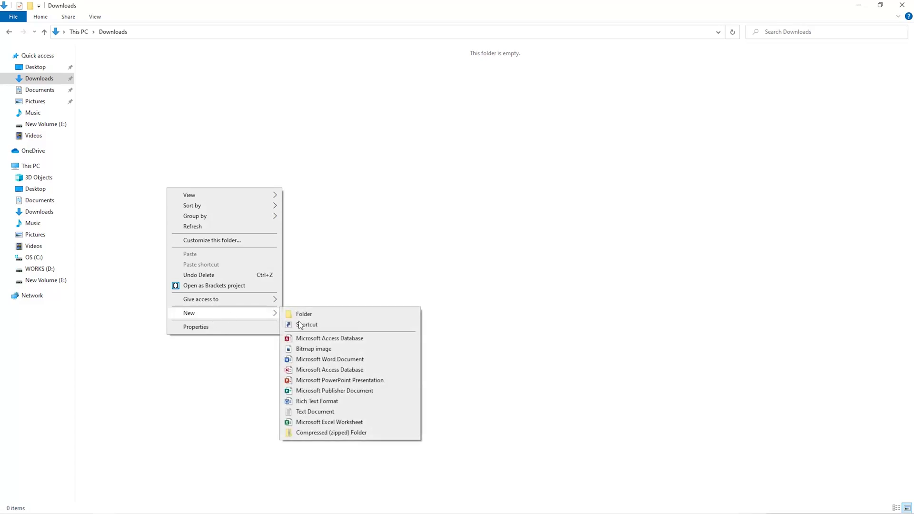
{"action": "left_click", "coordinate": [325, 316]}
{"action": "type", "text": "Miner"}
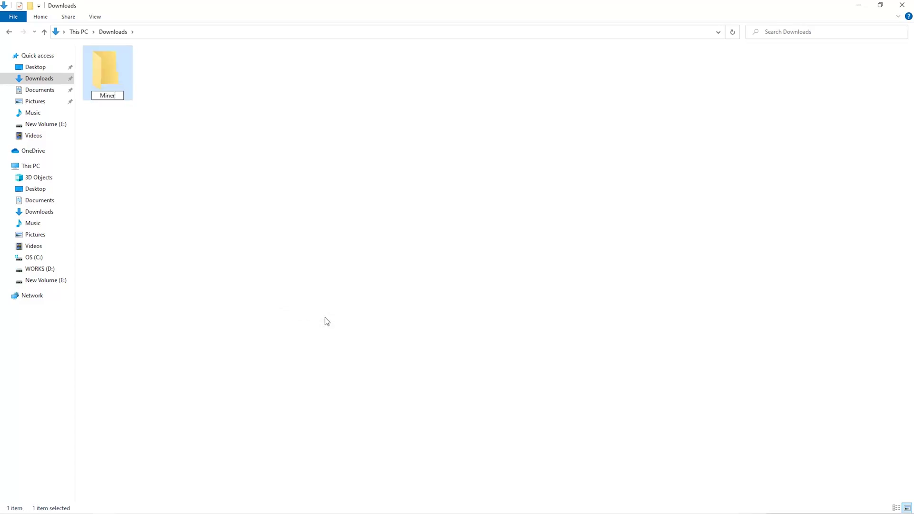
{"action": "key", "text": "Return"}
Launch Windows Security from a 'secu' search and go to Virus & threat protection.
{"action": "key", "text": "super"}
{"action": "type", "text": "secu"}
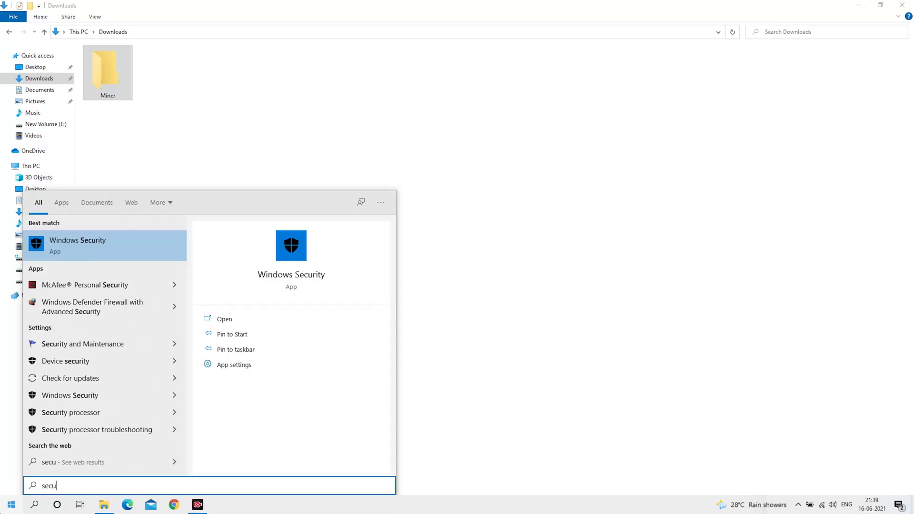
{"action": "key", "text": "Return"}
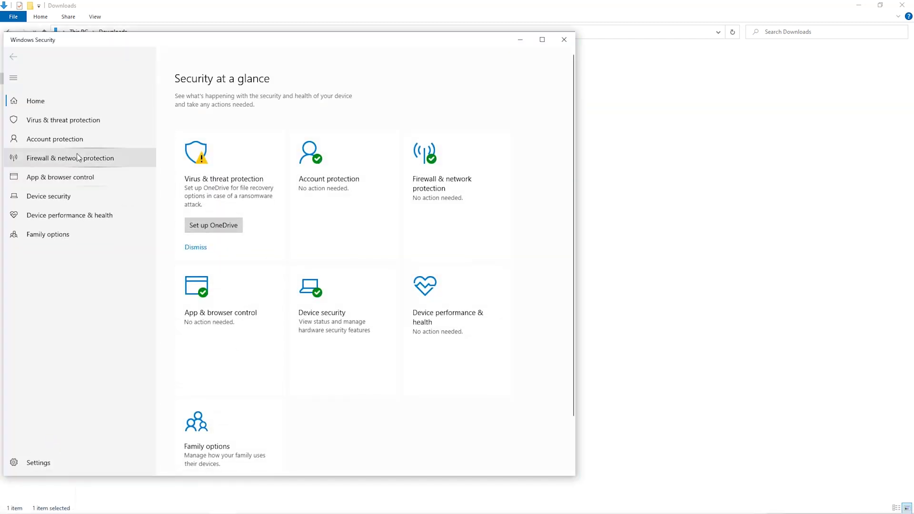
{"action": "left_click", "coordinate": [71, 120]}
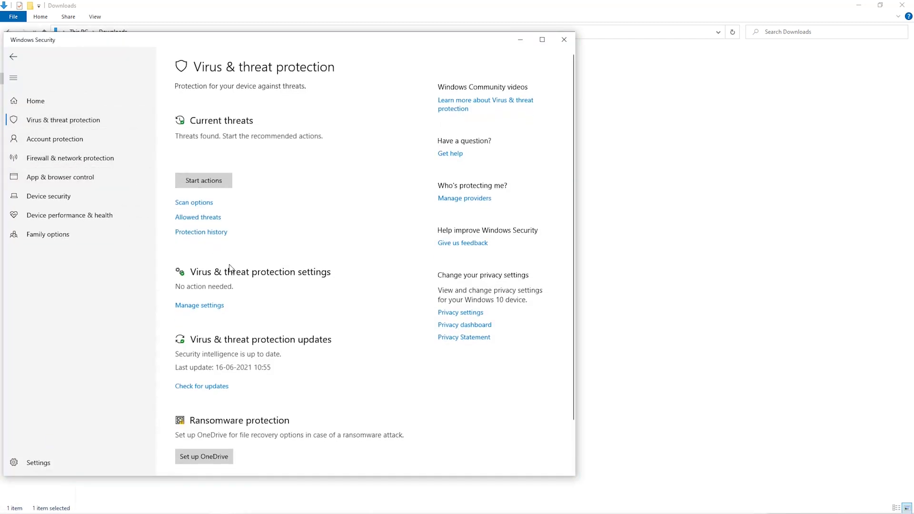
Go through Manage settings to the Exclusions page and expand the Add an exclusion options.
{"action": "scroll", "coordinate": [231, 269], "scroll_direction": "down", "scroll_amount": 2}
{"action": "left_click", "coordinate": [218, 251]}
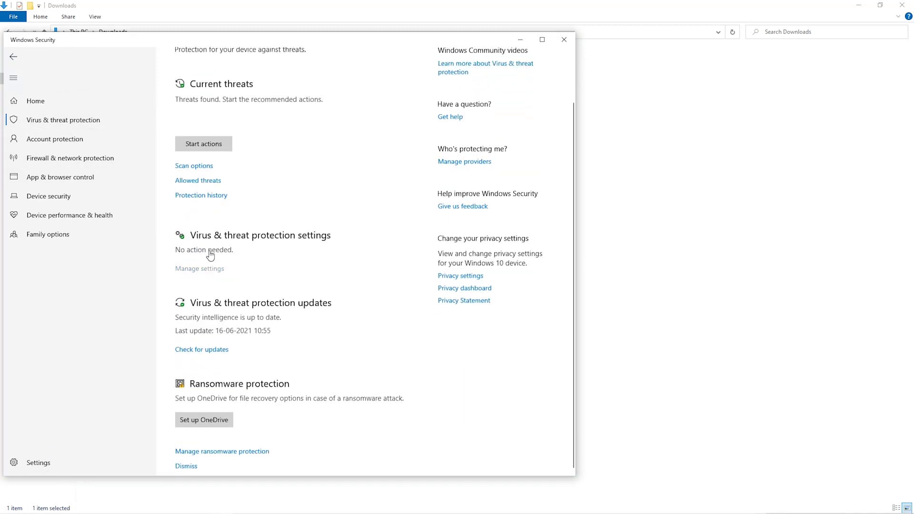
{"action": "scroll", "coordinate": [224, 316], "scroll_direction": "down", "scroll_amount": 5}
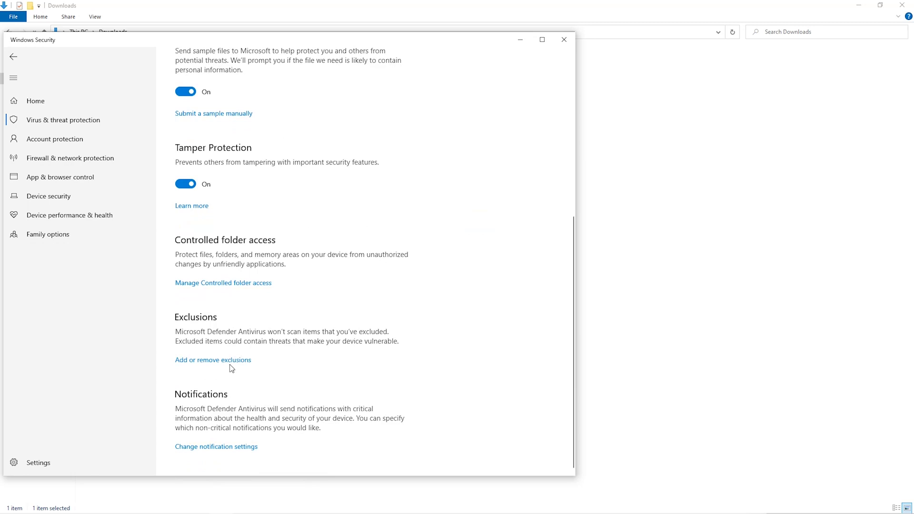
{"action": "left_click", "coordinate": [227, 362]}
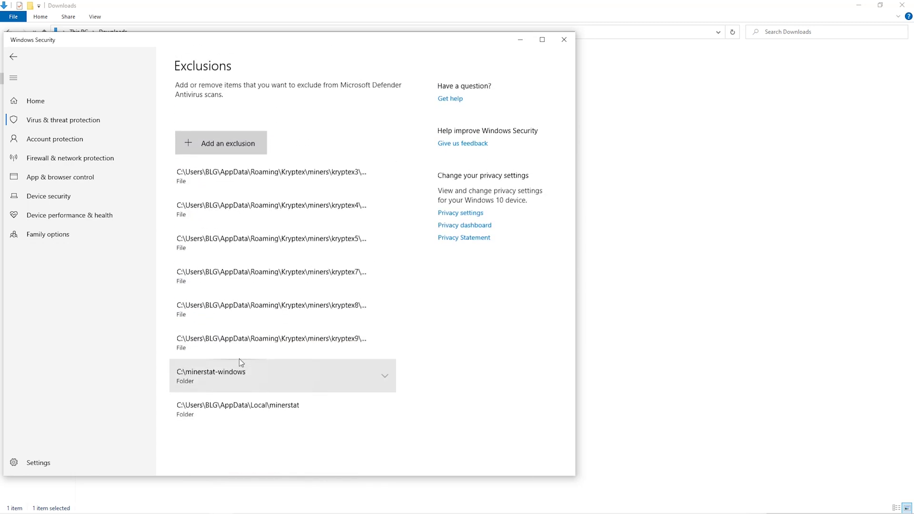
{"action": "left_click", "coordinate": [245, 148]}
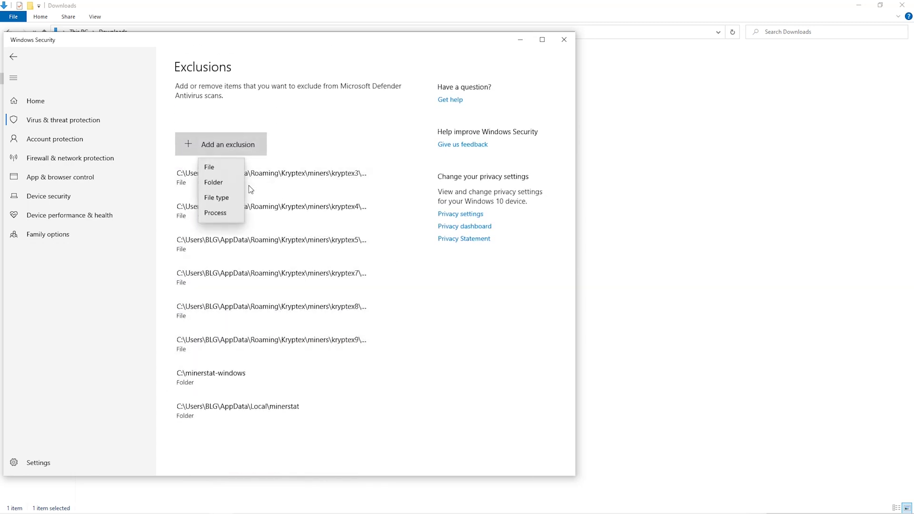
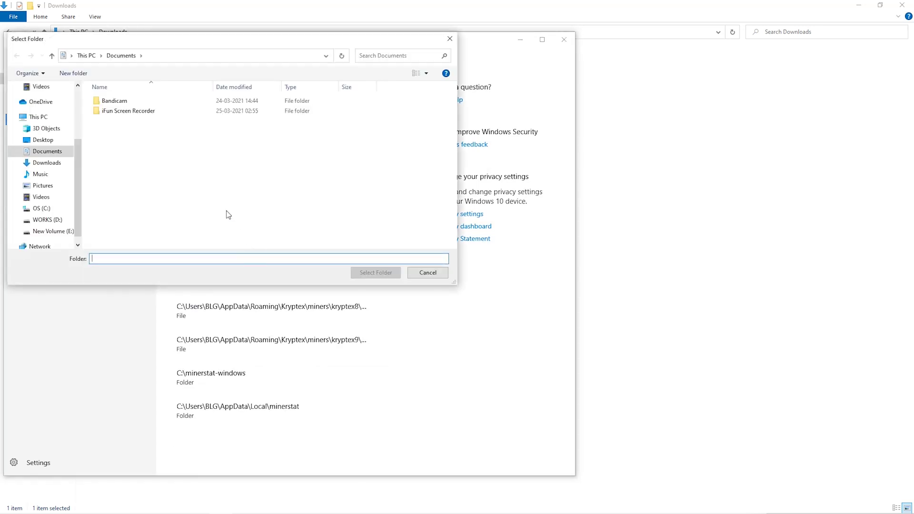
Choose the Miner folder inside Downloads as the excluded folder in the Select Folder dialog.
{"action": "left_click", "coordinate": [59, 177]}
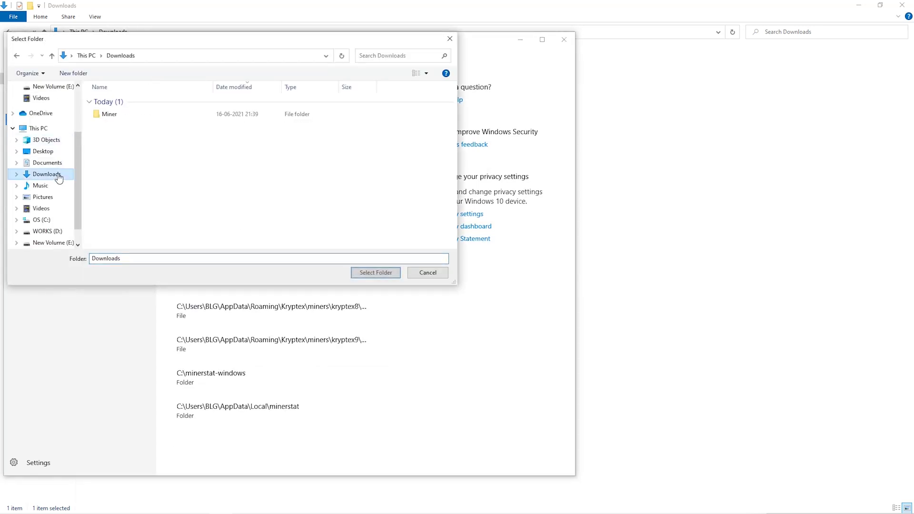
{"action": "left_click", "coordinate": [268, 119]}
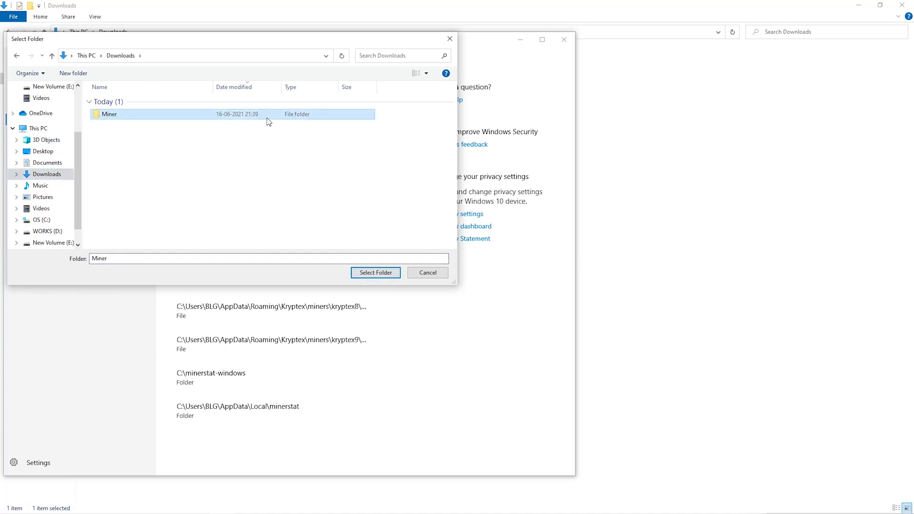
{"action": "left_click", "coordinate": [364, 275]}
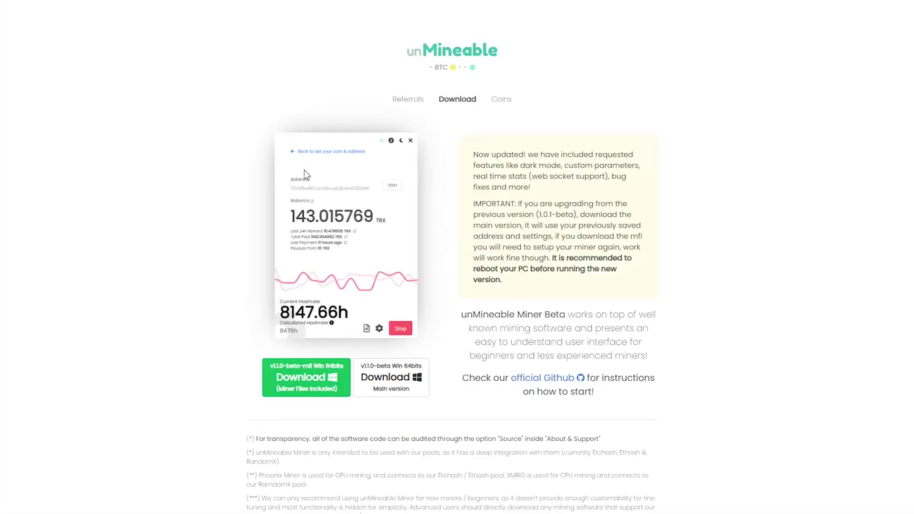
Download the v1.1.0-beta-mfi miner zip and save it into Downloads\Miner.
{"action": "left_click", "coordinate": [315, 381]}
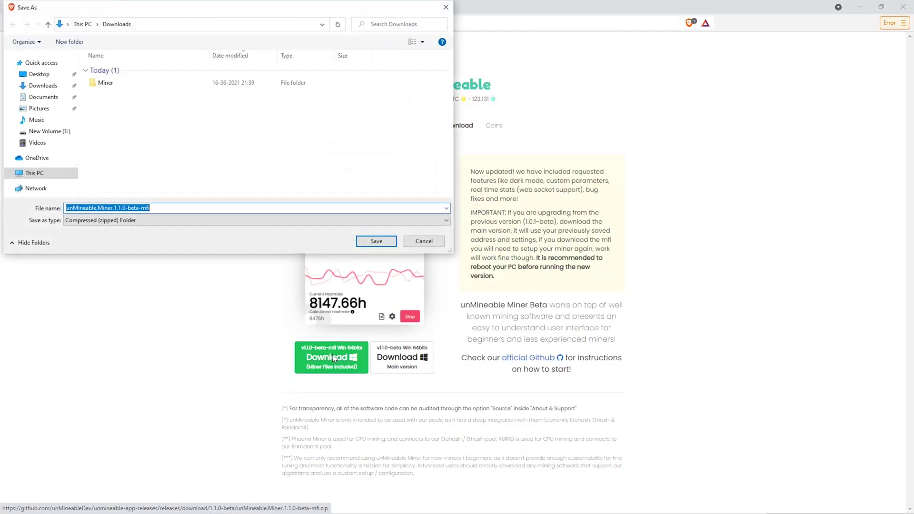
{"action": "left_click", "coordinate": [161, 84]}
{"action": "double_click", "coordinate": [161, 84]}
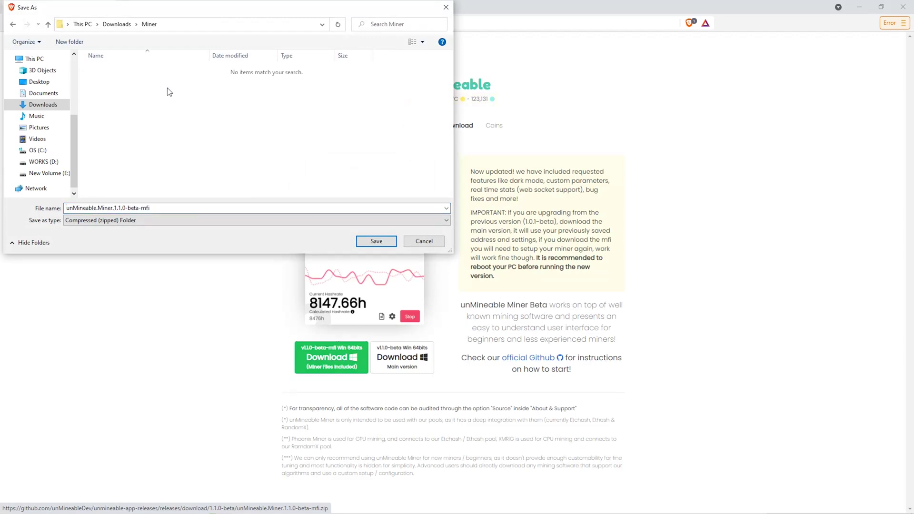
{"action": "left_click", "coordinate": [376, 241]}
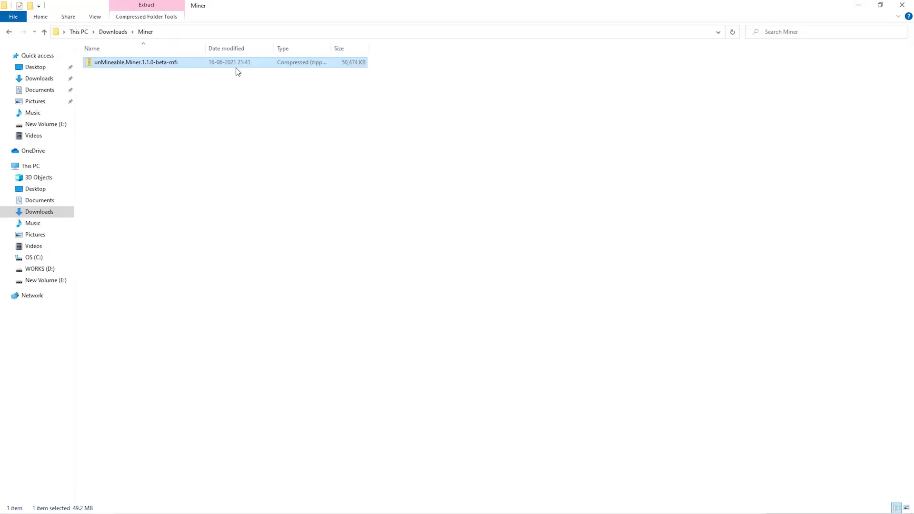
Extract the unMineable.Miner.1.1.0-beta-mfi zip in place with 7-Zip and launch the extracted miner.
{"action": "right_click", "coordinate": [233, 67]}
{"action": "mouse_move", "coordinate": [281, 127]}
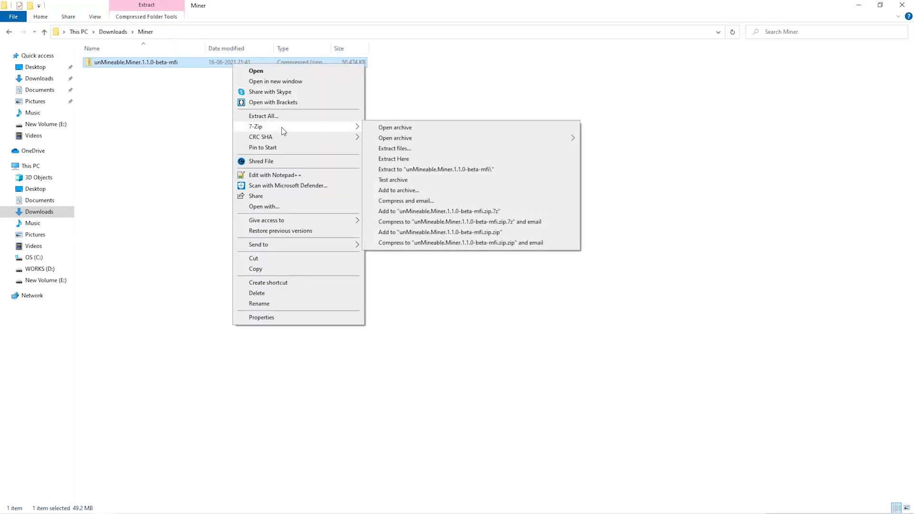
{"action": "left_click", "coordinate": [410, 161]}
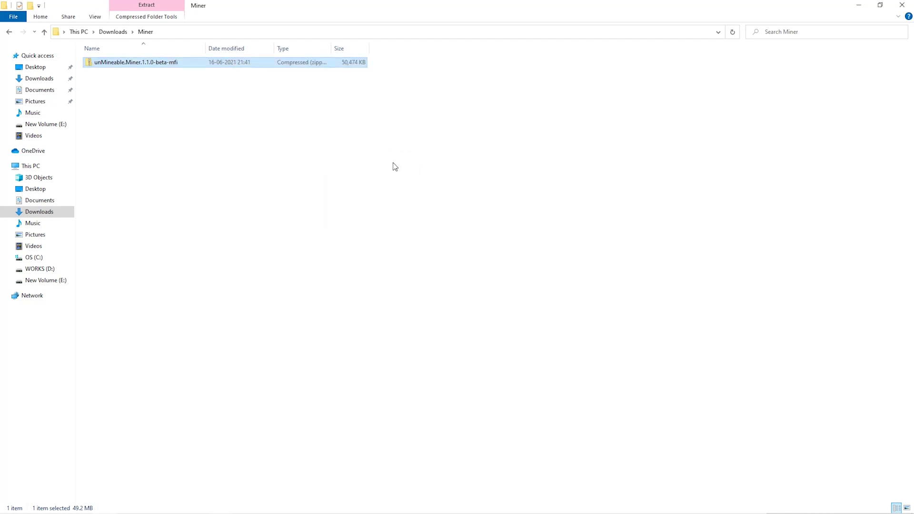
{"action": "double_click", "coordinate": [225, 63]}
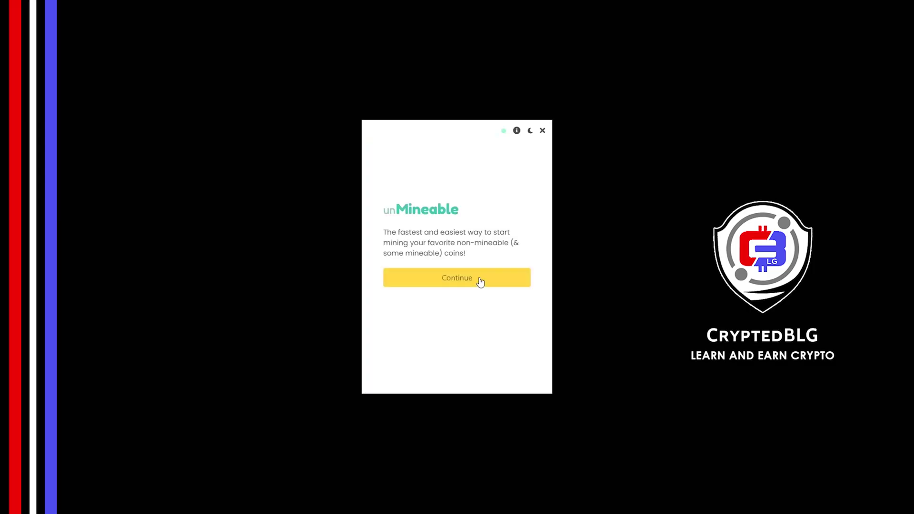
Continue past the welcome screen, choose Graphics Card (GPU) over CPU, and go to the coin step.
{"action": "left_click", "coordinate": [481, 282]}
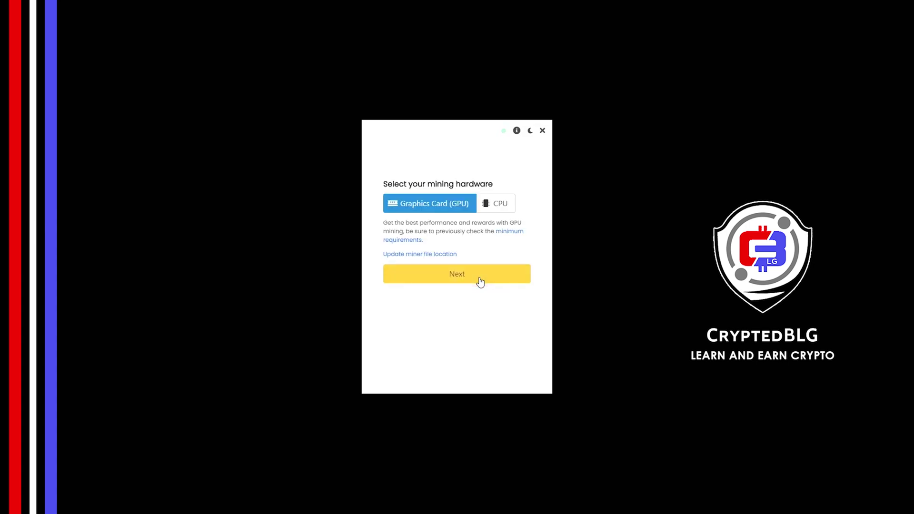
{"action": "left_click", "coordinate": [493, 210]}
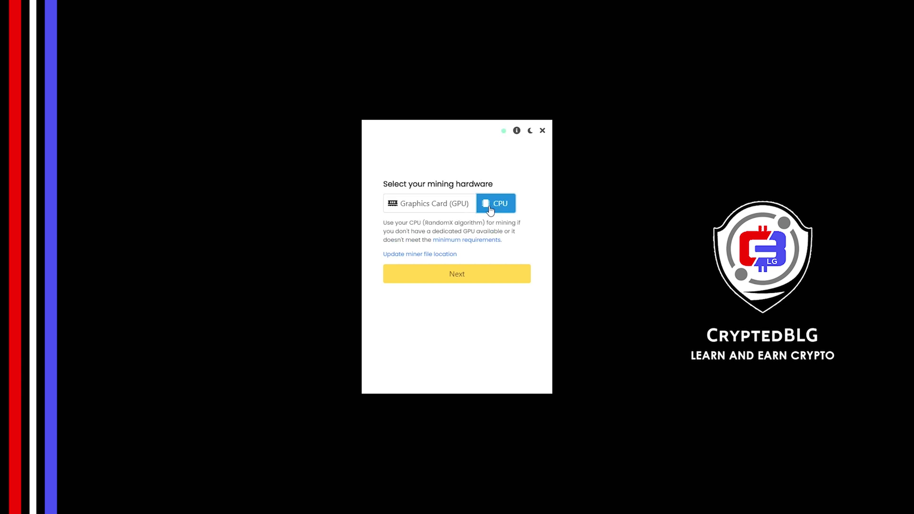
{"action": "left_click", "coordinate": [440, 211]}
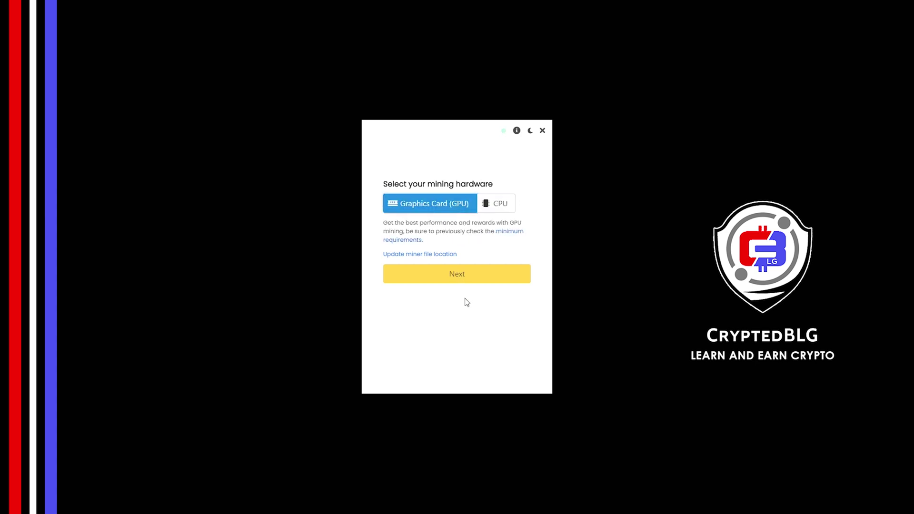
{"action": "left_click", "coordinate": [433, 280]}
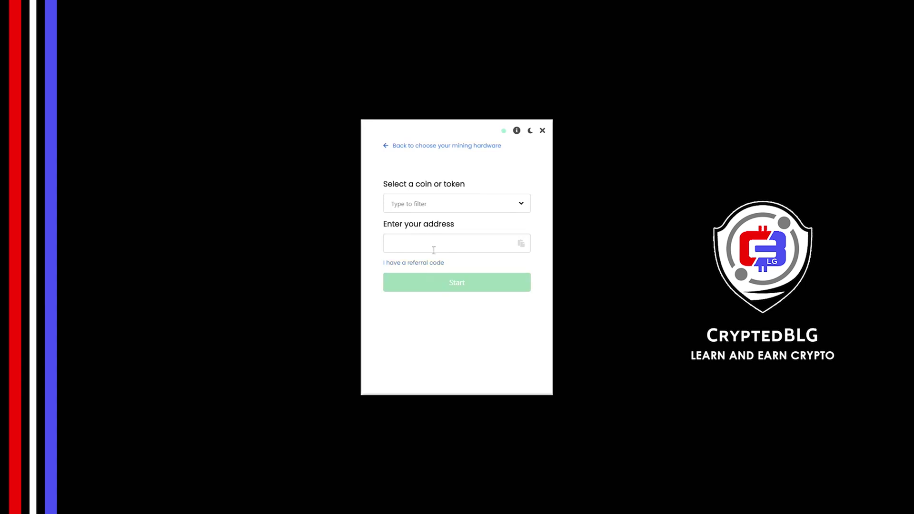
Pick Monero XMR as the coin, paste the wallet address, and allow the miner through the firewall.
{"action": "left_click", "coordinate": [422, 204]}
{"action": "type", "text": "mon"}
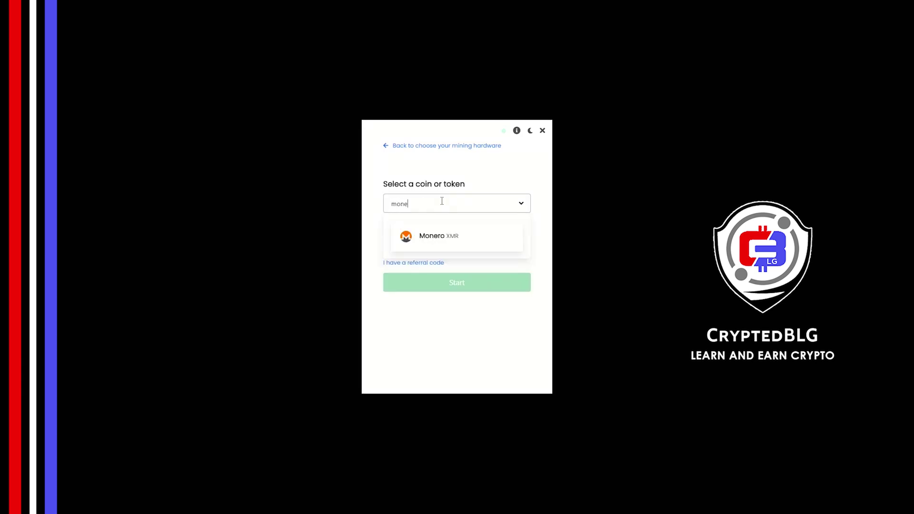
{"action": "type", "text": "e"}
{"action": "left_click", "coordinate": [444, 237]}
{"action": "left_click", "coordinate": [445, 243]}
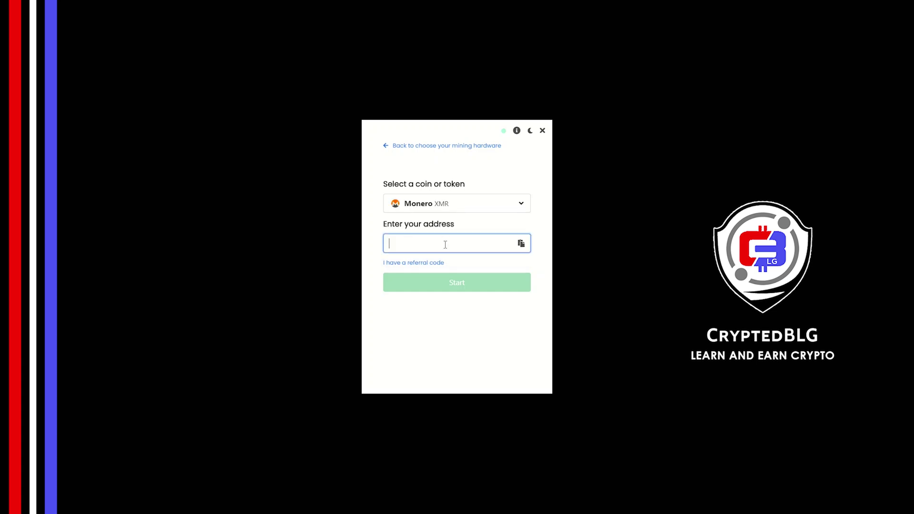
{"action": "key", "text": "ctrl+v"}
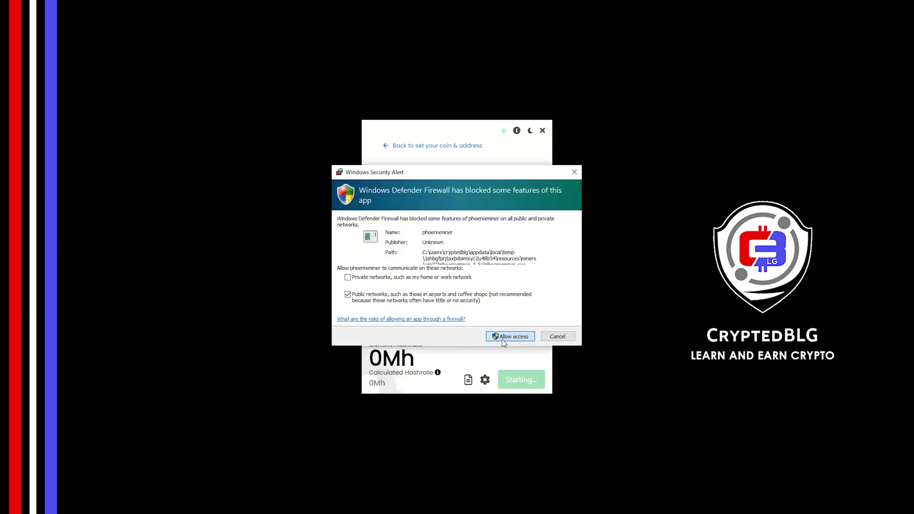
{"action": "left_click", "coordinate": [501, 339]}
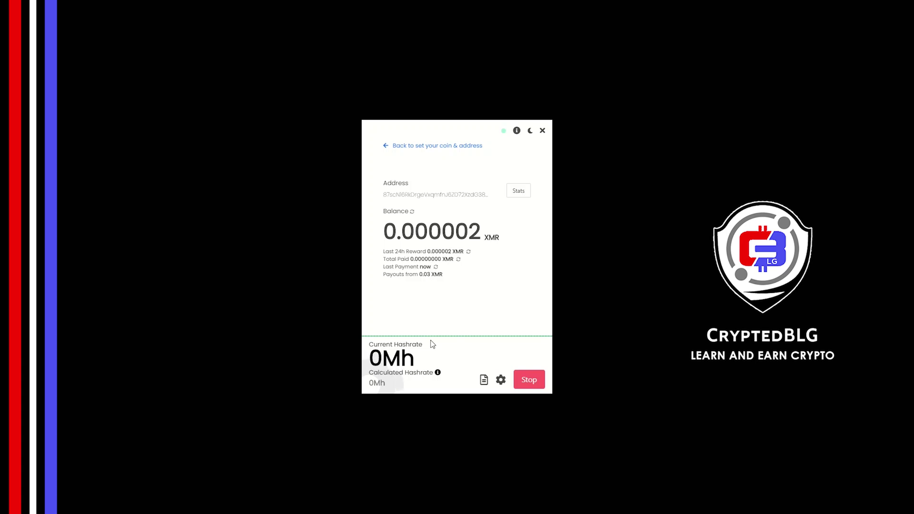
In Advanced settings, keep worker name blg-miner, review start-on-launch, and Save & Restart.
{"action": "left_click", "coordinate": [500, 379]}
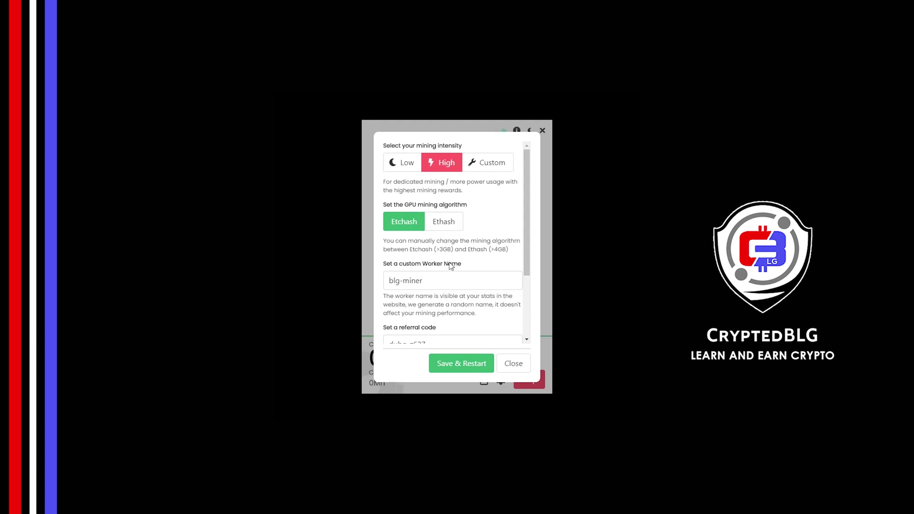
{"action": "left_click_drag", "start_coordinate": [451, 277], "coordinate": [381, 290]}
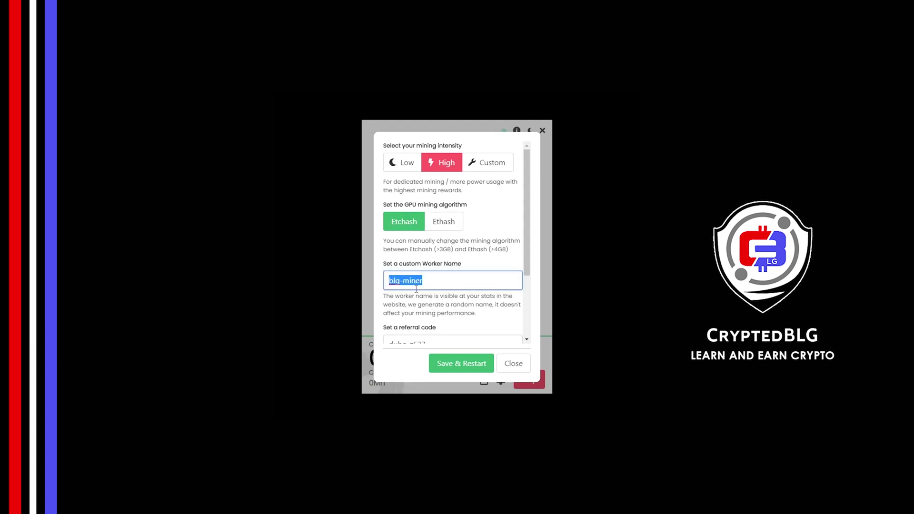
{"action": "left_click", "coordinate": [436, 301]}
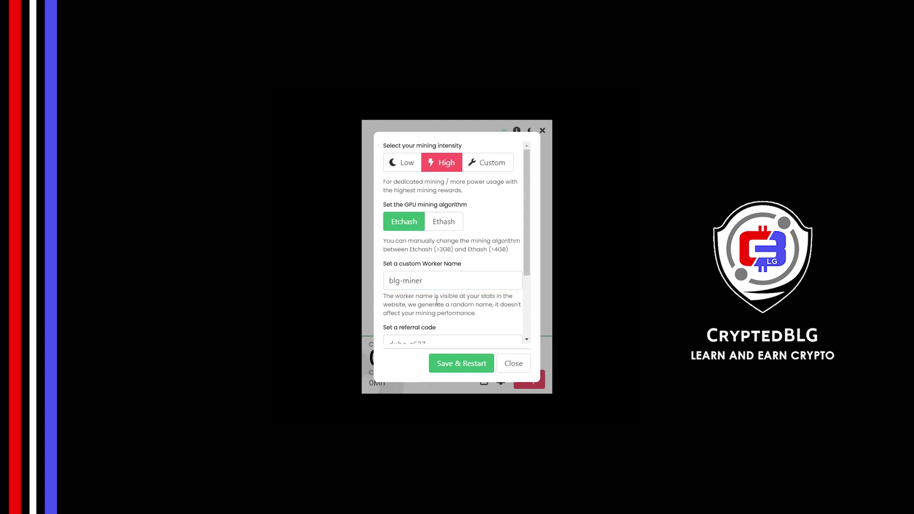
{"action": "scroll", "coordinate": [437, 301], "scroll_direction": "down", "scroll_amount": 2}
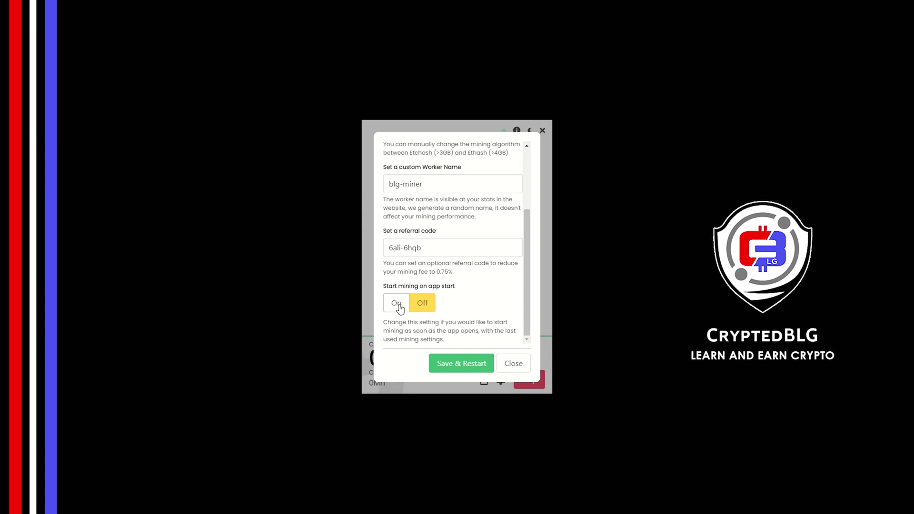
{"action": "left_click", "coordinate": [459, 365]}
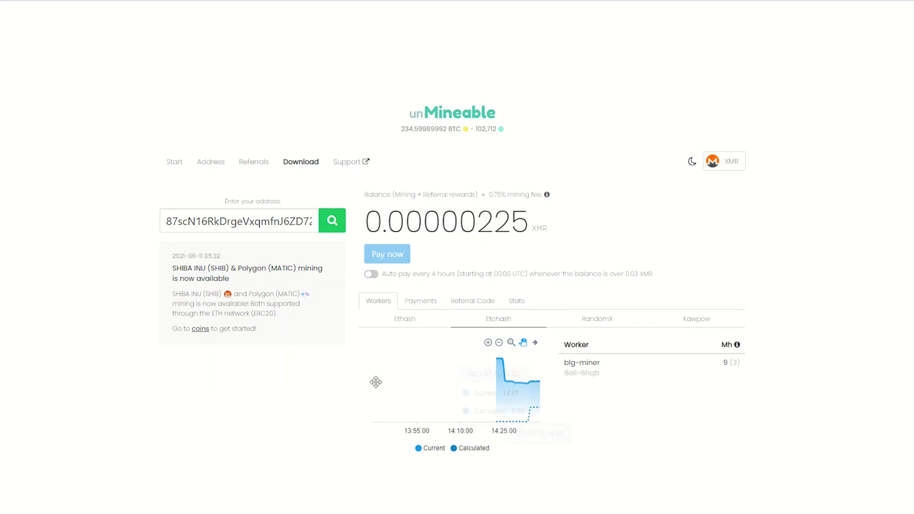
Move from Payments through Referral Code to the Stats tab showing the 0.00000225 XMR balance.
{"action": "left_click", "coordinate": [417, 309]}
{"action": "left_click", "coordinate": [473, 360]}
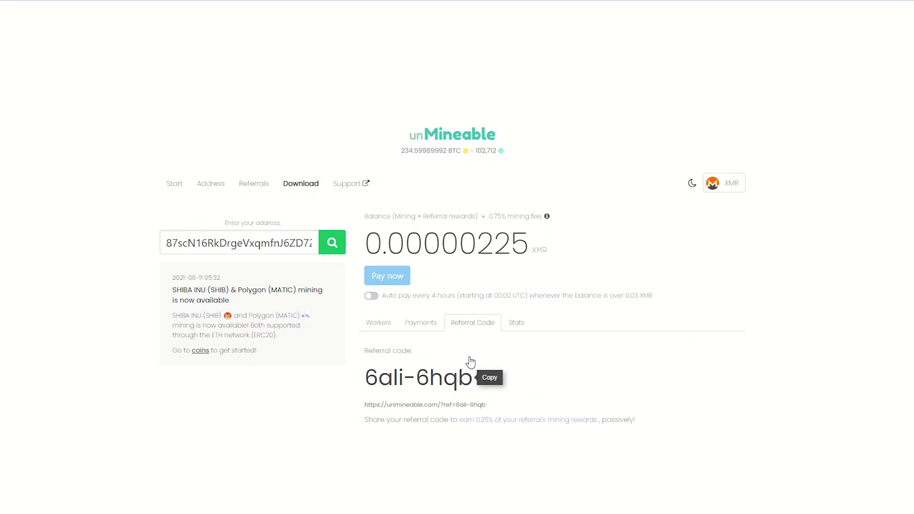
{"action": "left_click", "coordinate": [511, 325]}
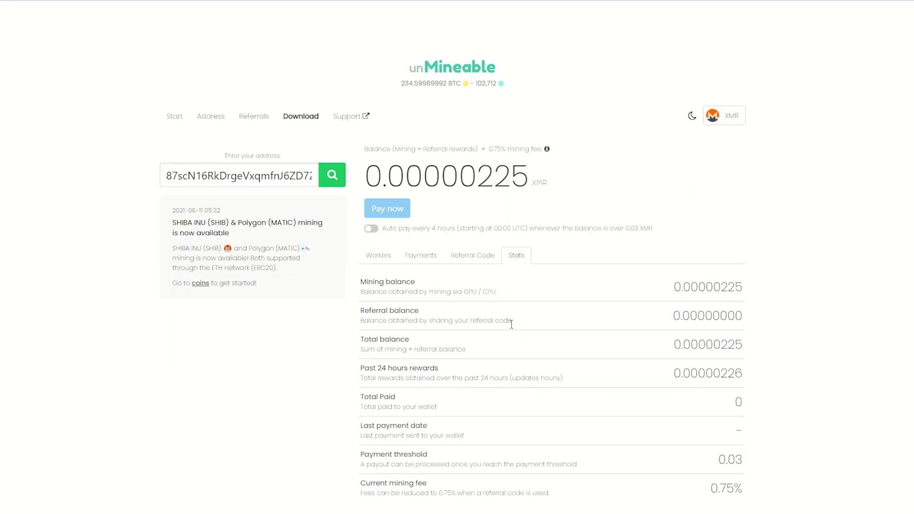